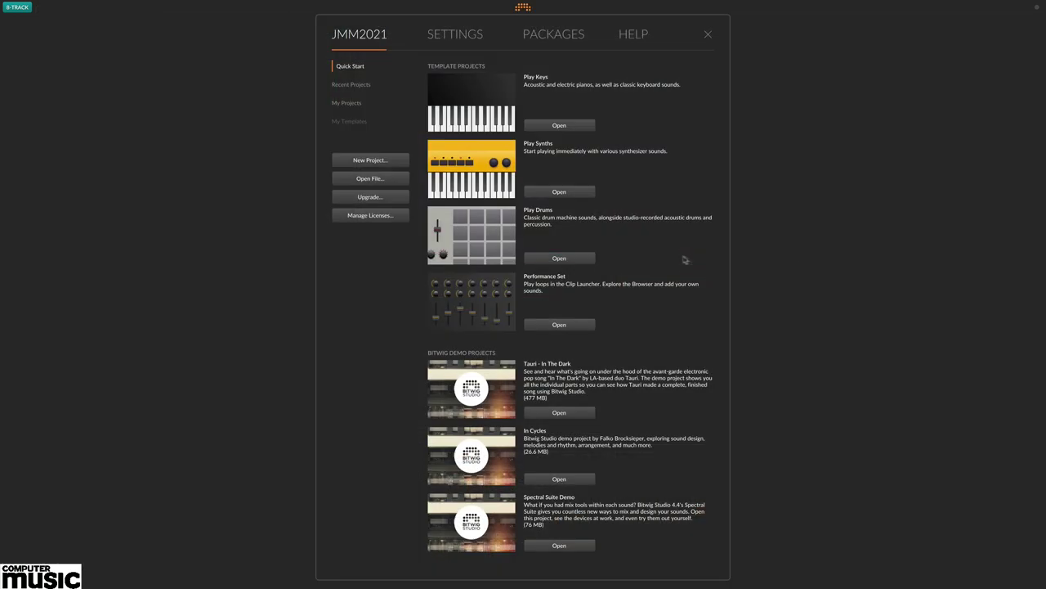
- Open the Performance Set template project and disarm recording on the Classic Drums track
left_click(559, 327)
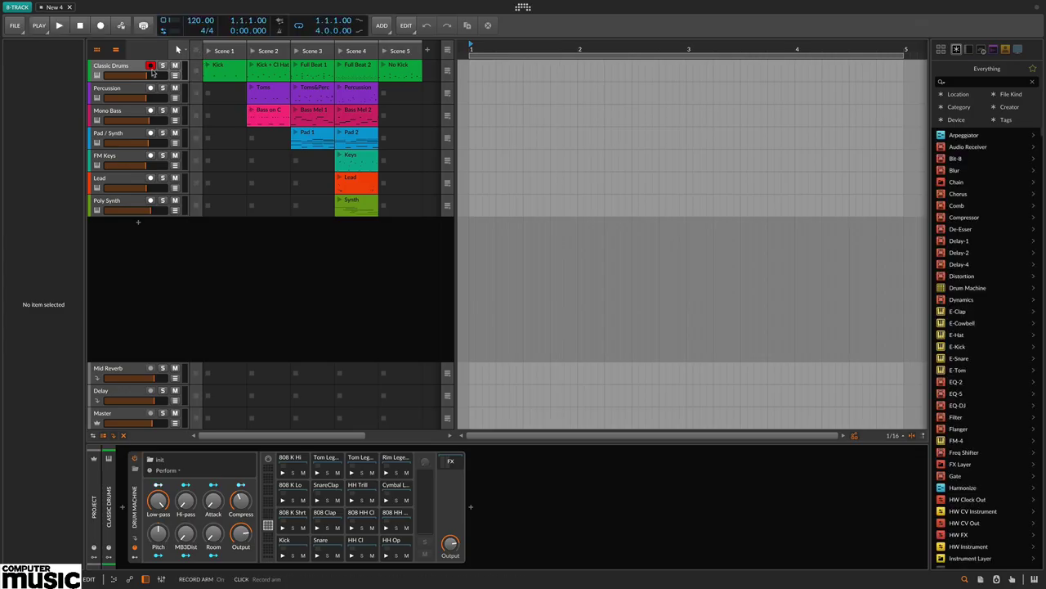
left_click(151, 68)
left_click_drag(773, 380, 1043, 380)
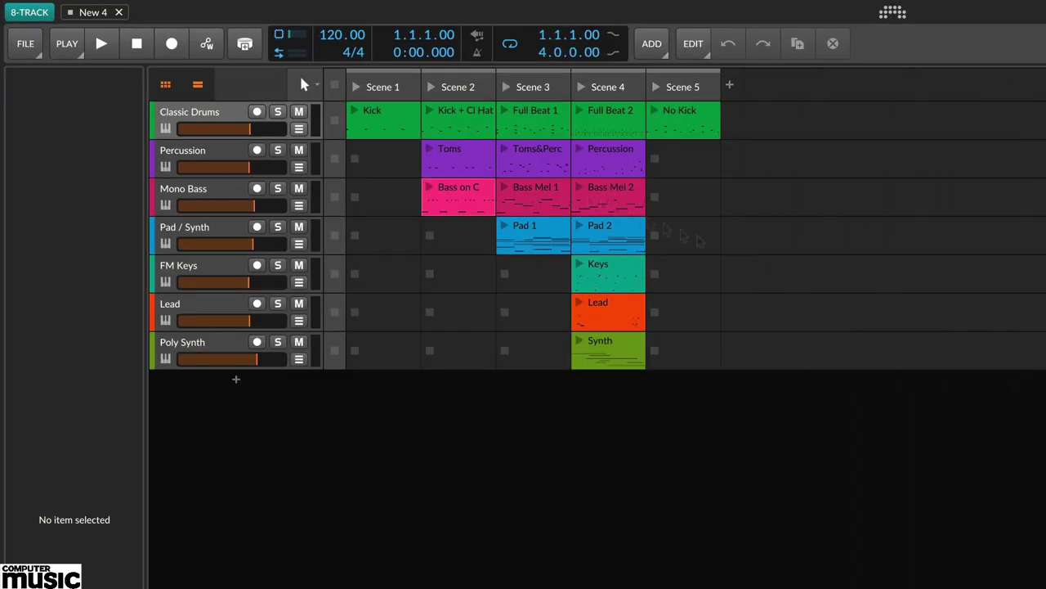
- Audition the Kick, Toms and Pad 1 launcher clips together, and stop all clips
left_click(397, 112)
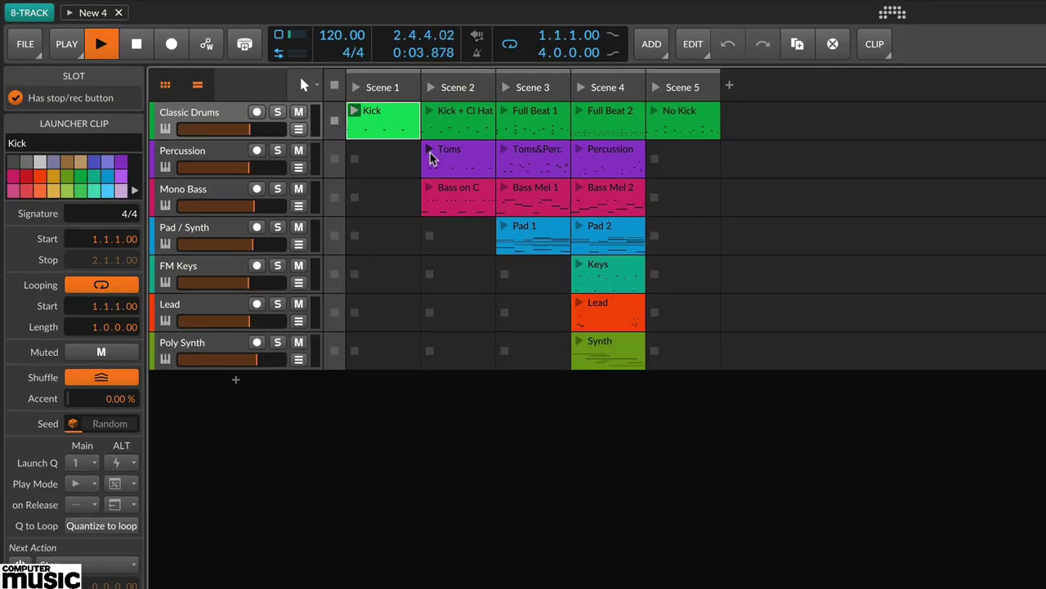
left_click(430, 150)
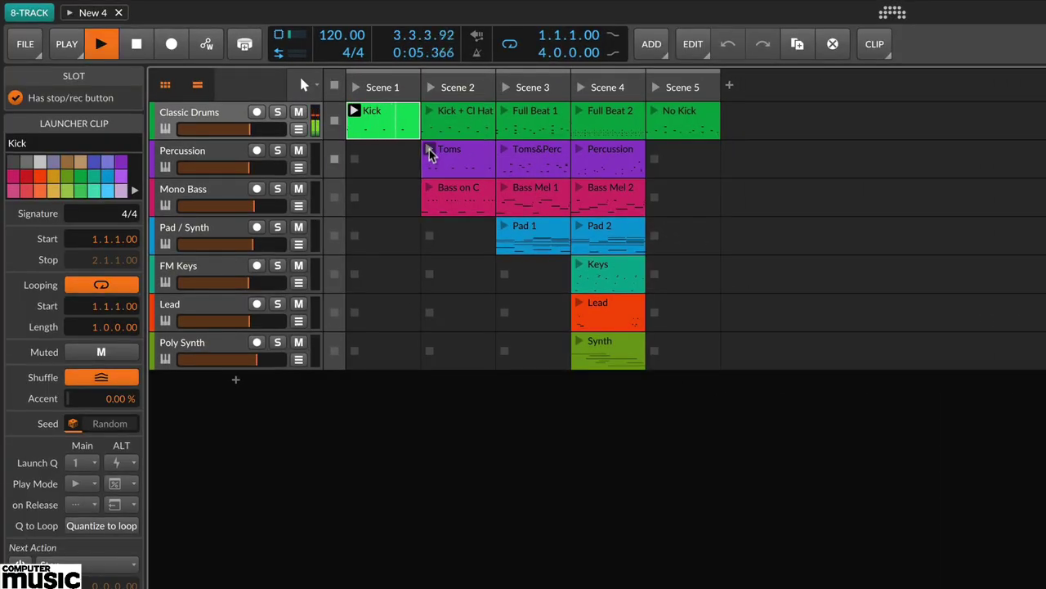
left_click(504, 229)
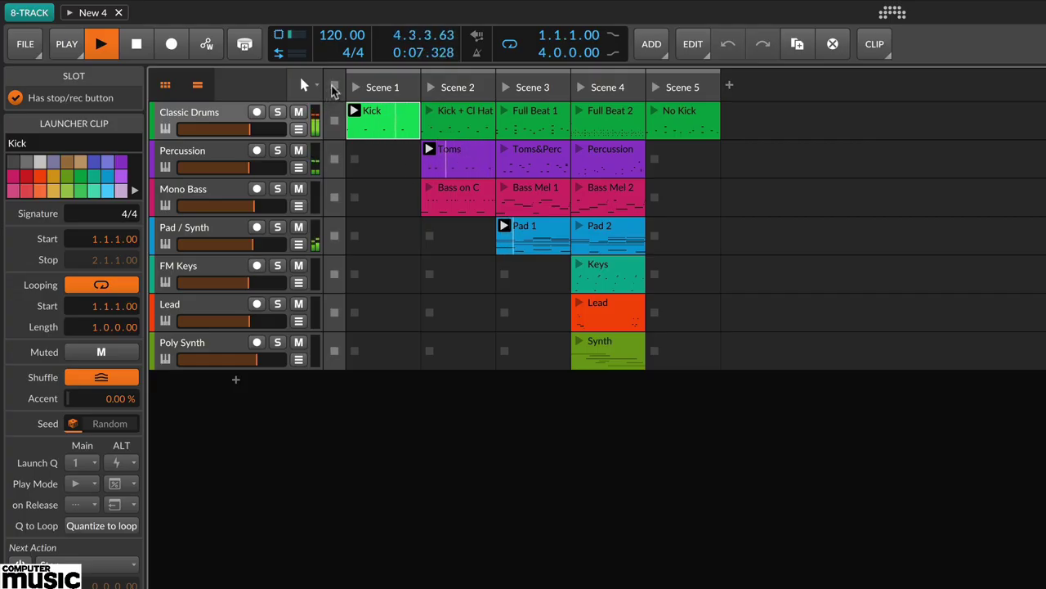
left_click(332, 90)
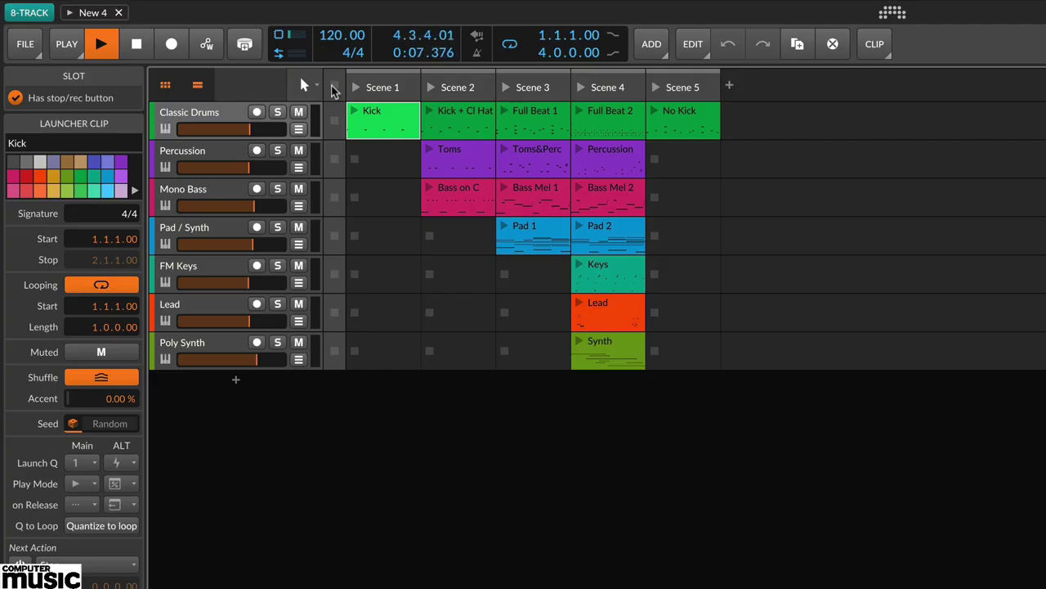
- Audition Scene 3, Scene 2 and Scene 5 in turn, and stop all clips
left_click(506, 88)
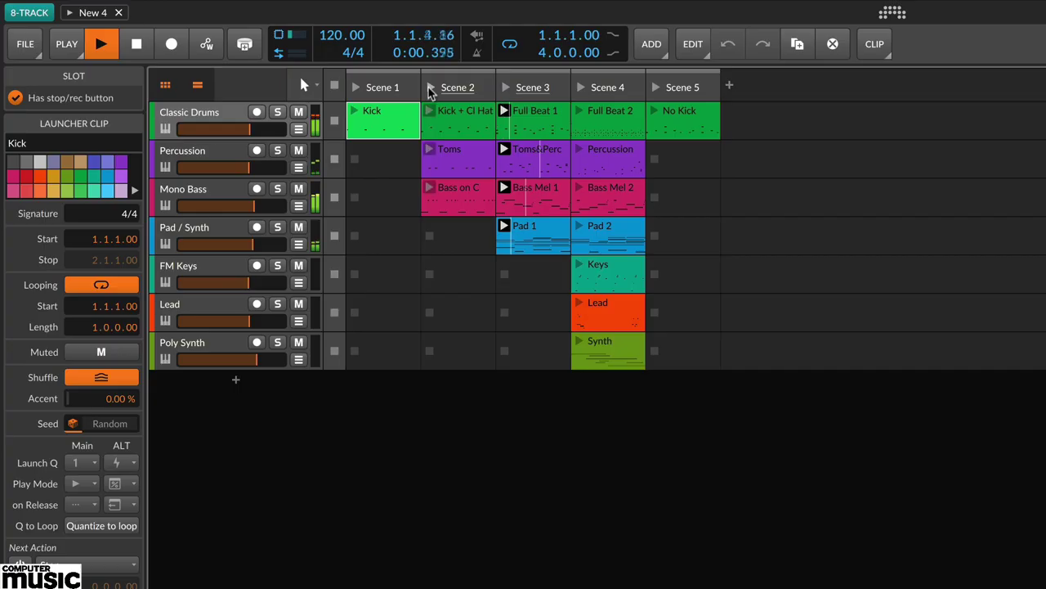
left_click(430, 87)
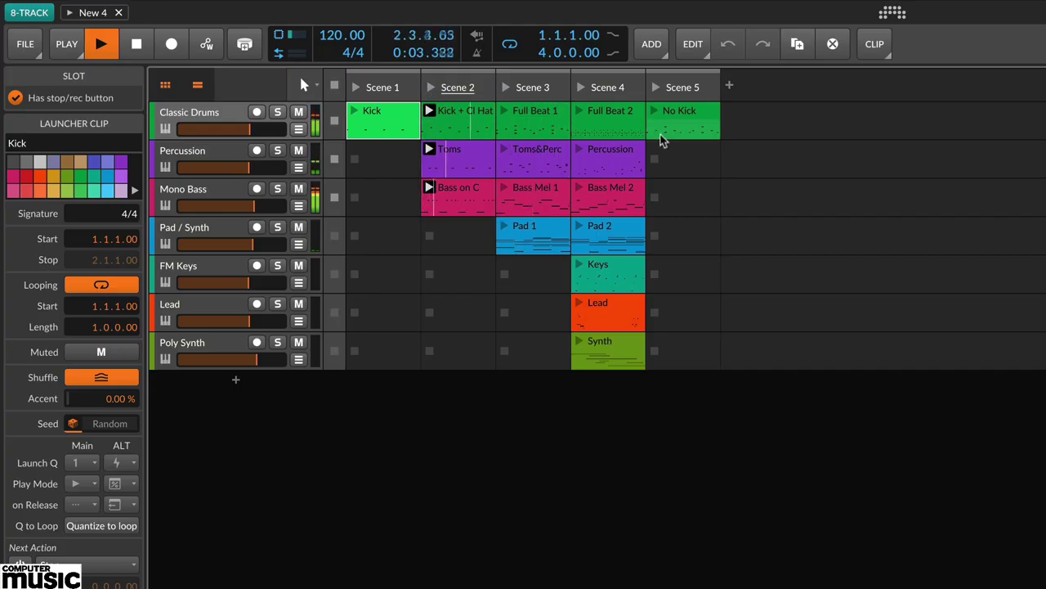
left_click(659, 87)
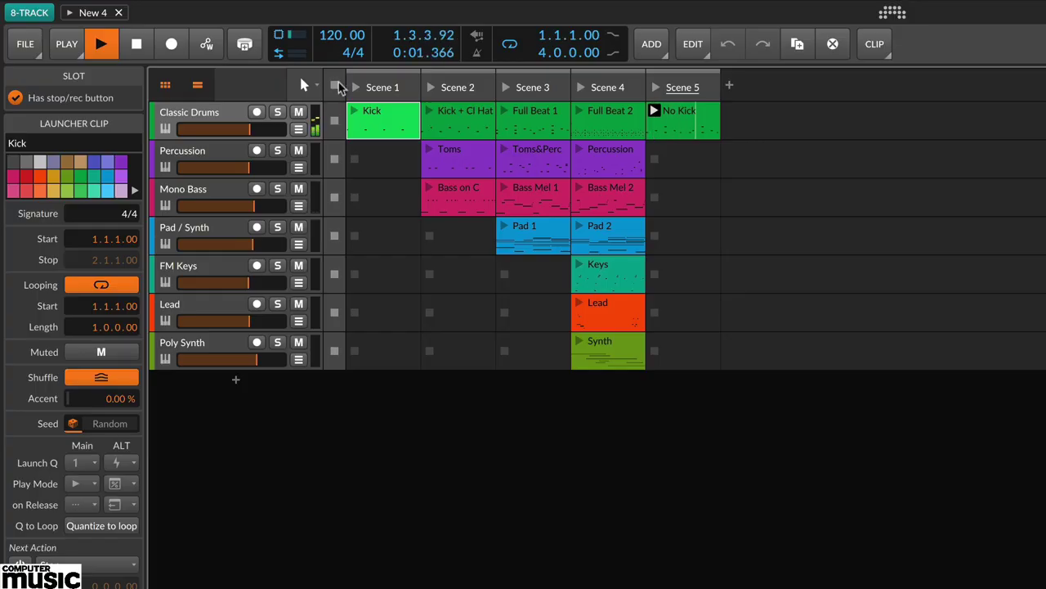
left_click(334, 85)
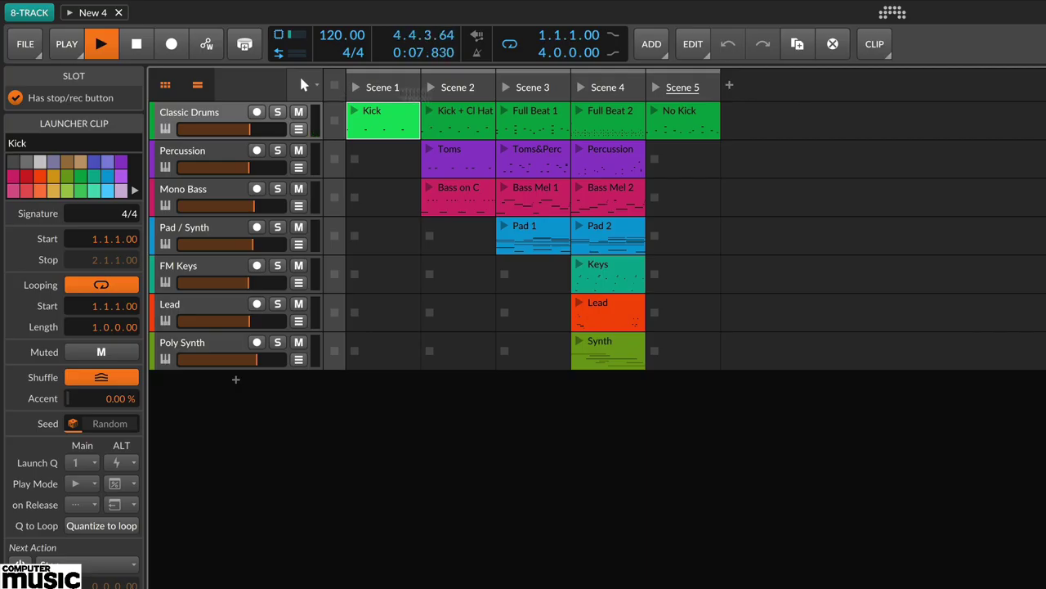
- Build a sixth scene from copies of the Bass Mel 2, Keys and No Kick clips, and audition it
left_click(730, 85)
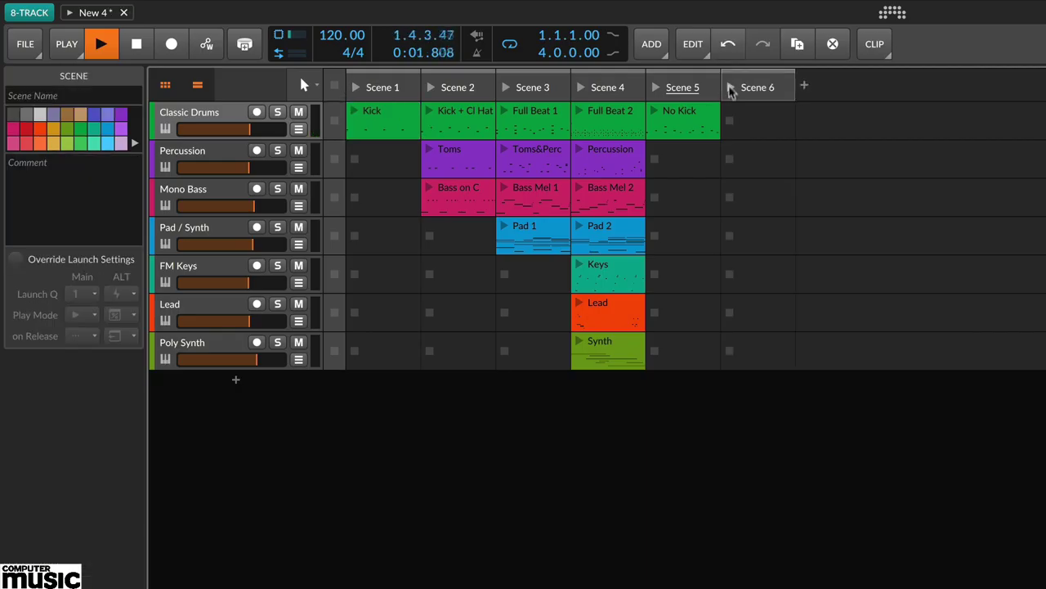
left_click(594, 191)
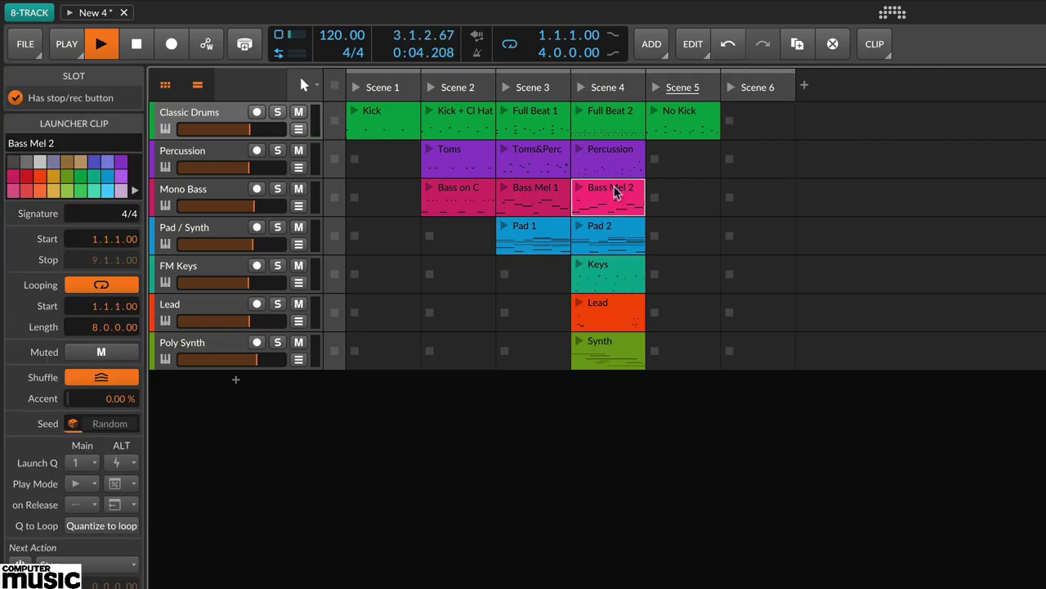
left_click_drag(615, 192, 745, 196)
left_click_drag(617, 278, 764, 282)
left_click_drag(699, 112, 769, 121)
left_click(730, 88)
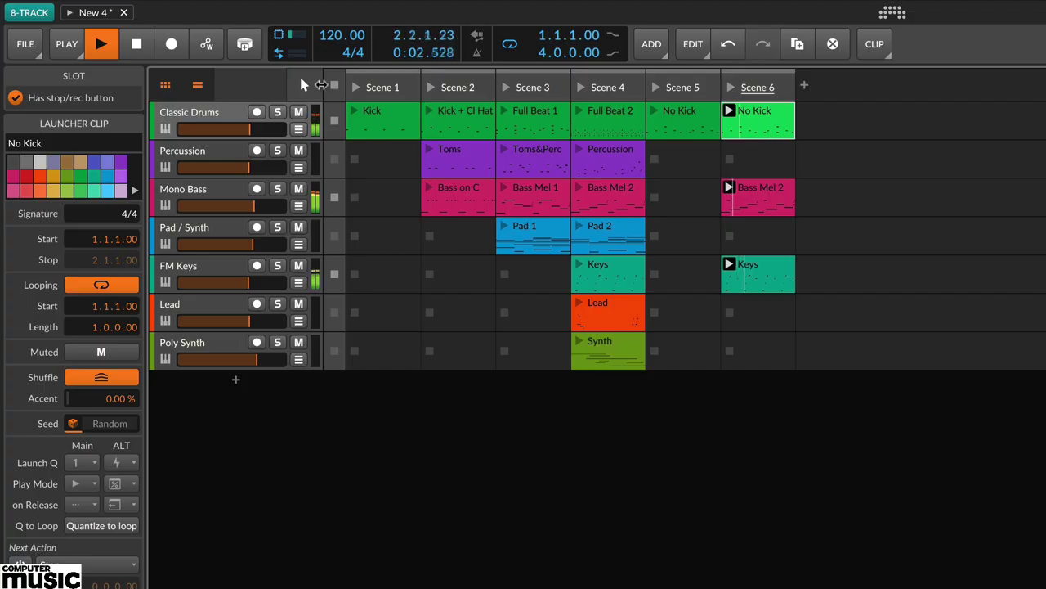
left_click(336, 88)
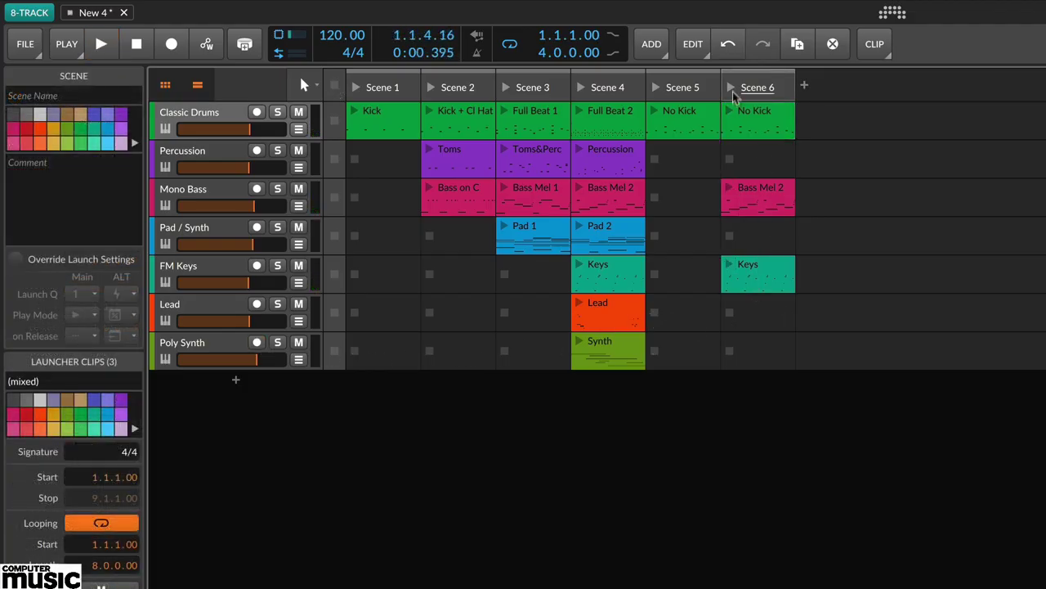
- Arm the Poly Synth track and record a new clip into its empty Scene 6 slot
left_click(763, 348)
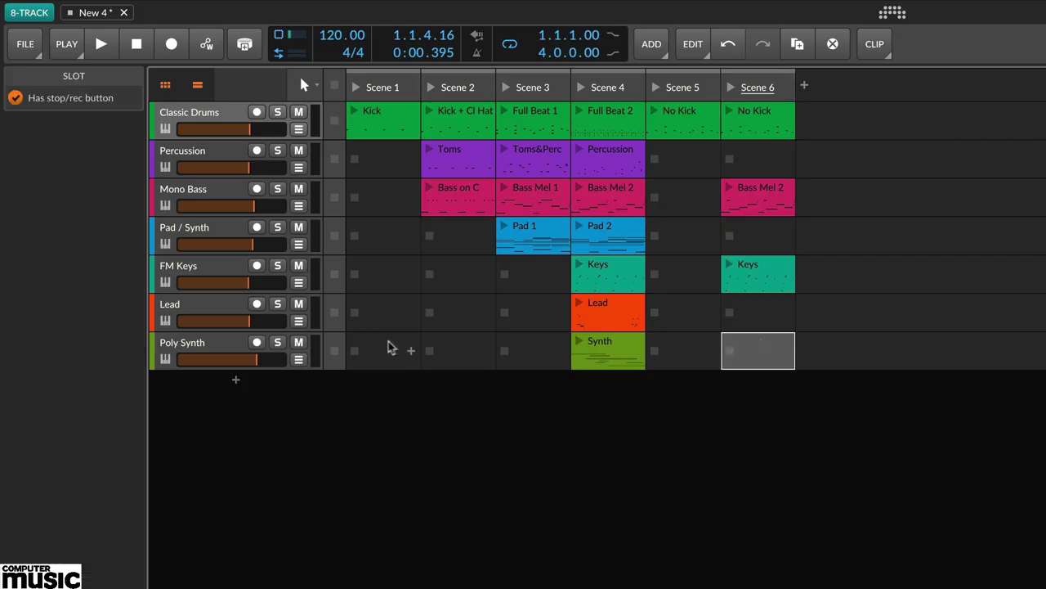
left_click(257, 342)
left_click(730, 349)
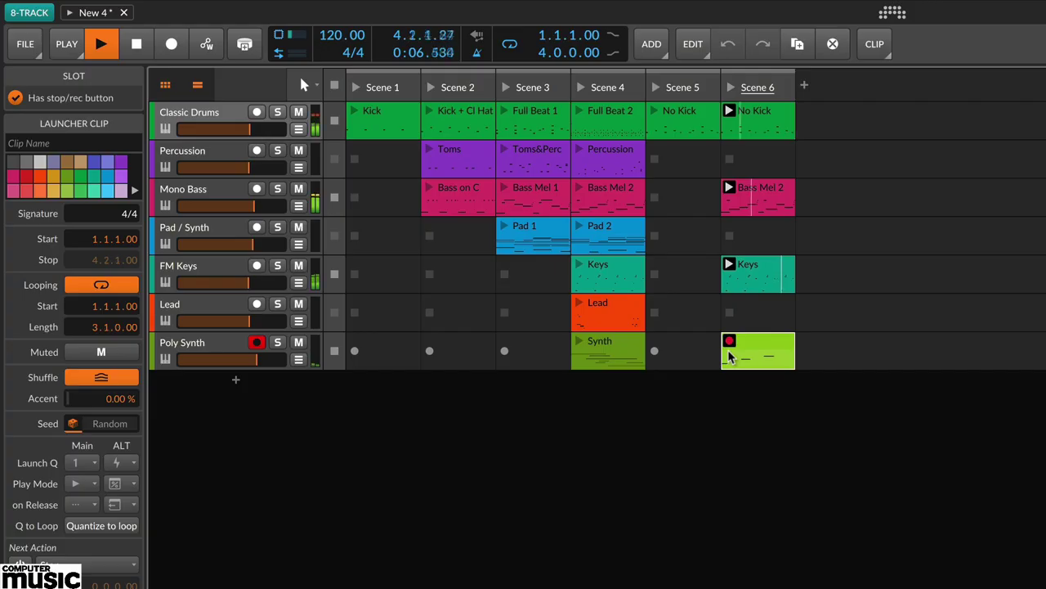
key("space")
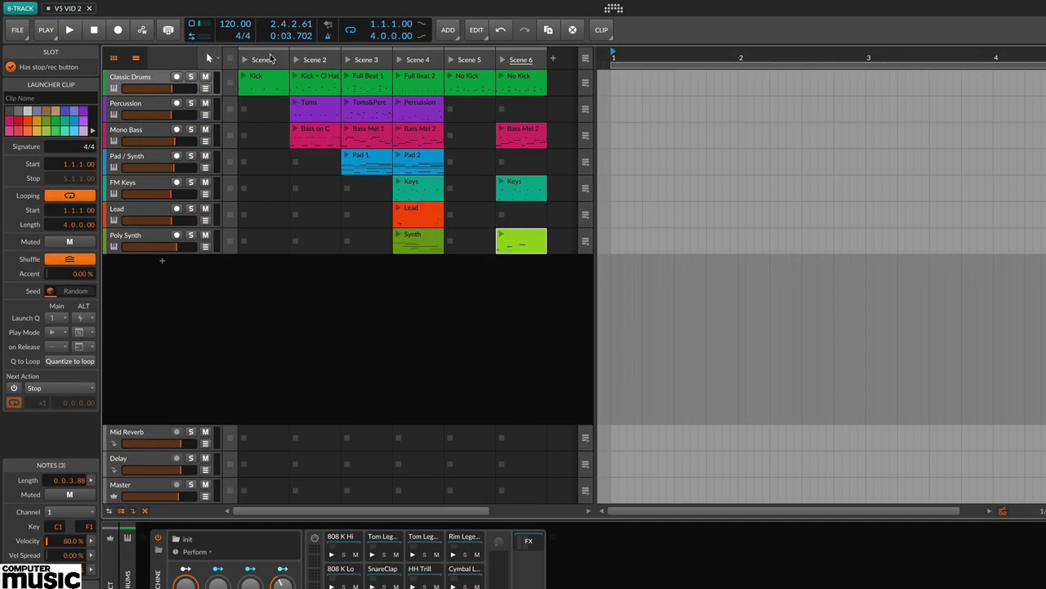
- Copy Scene 1 to bar 1, Scene 3 to bar 2 and Scene 6 after Scene 3's clips in the arranger timeline
left_click_drag(270, 59, 613, 88)
left_click_drag(360, 59, 743, 108)
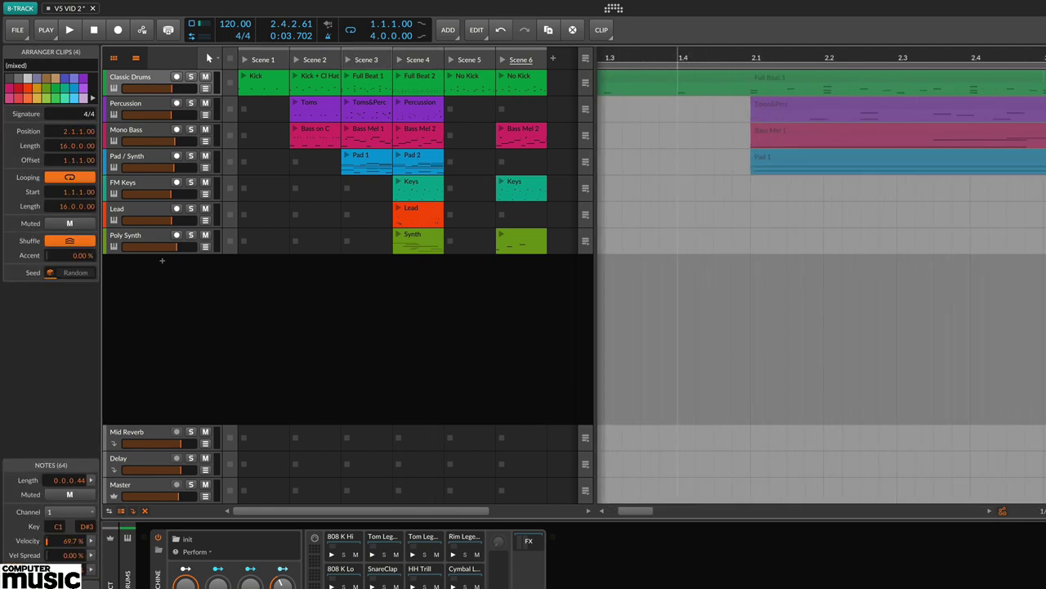
left_click_drag(609, 57, 613, 84)
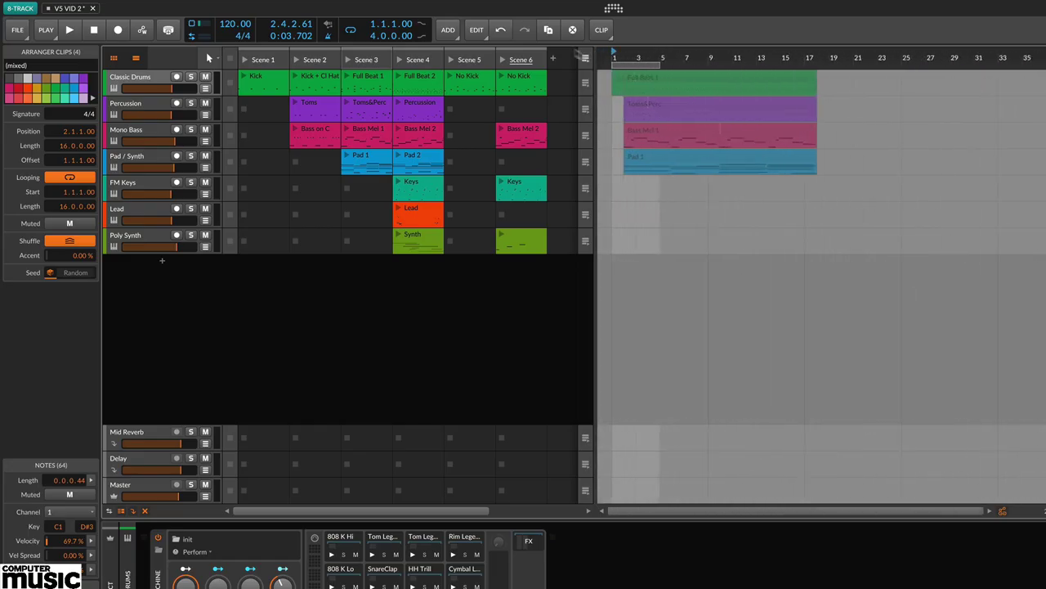
mouse_move(540, 57)
left_mouse_down()
mouse_move(845, 103)
mouse_move(815, 99)
left_mouse_up()
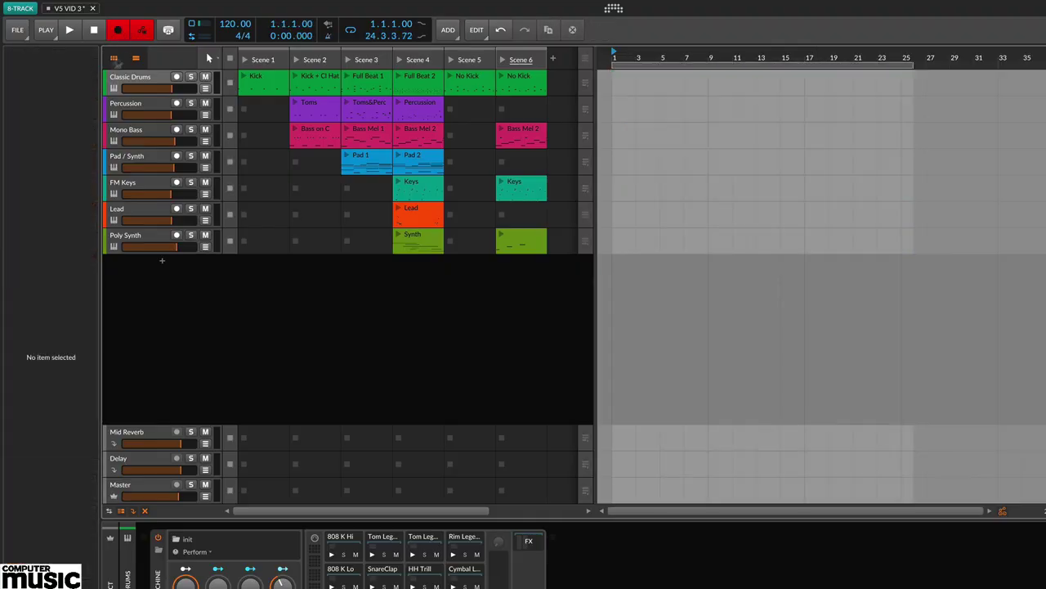
- Record a launcher performance into the arranger using the Kick clip, Scene 2, Scene 5 and Scene 6, ending by stopping all clips
left_click(70, 30)
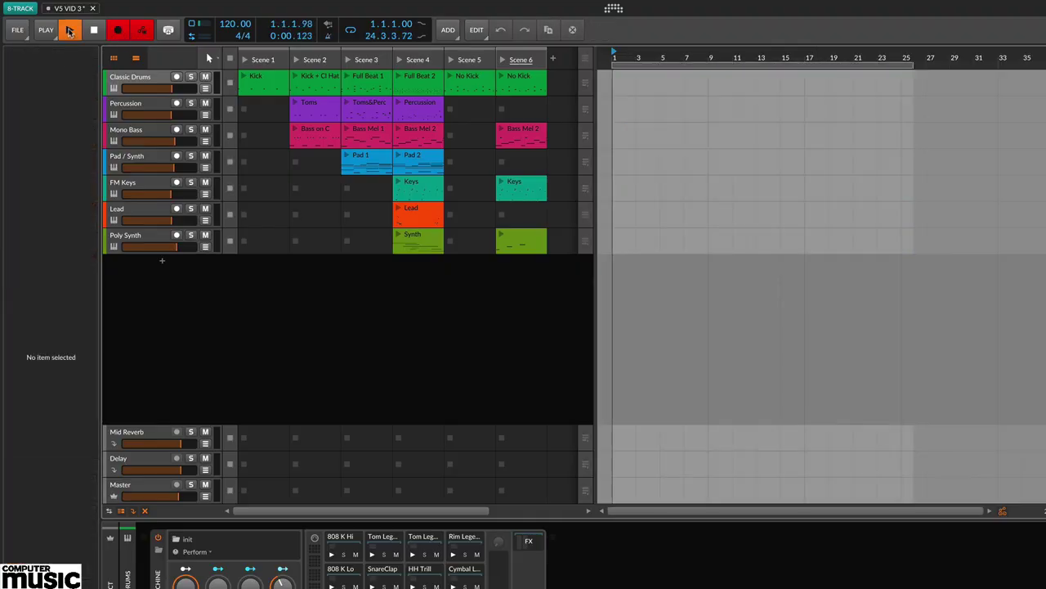
left_click(243, 77)
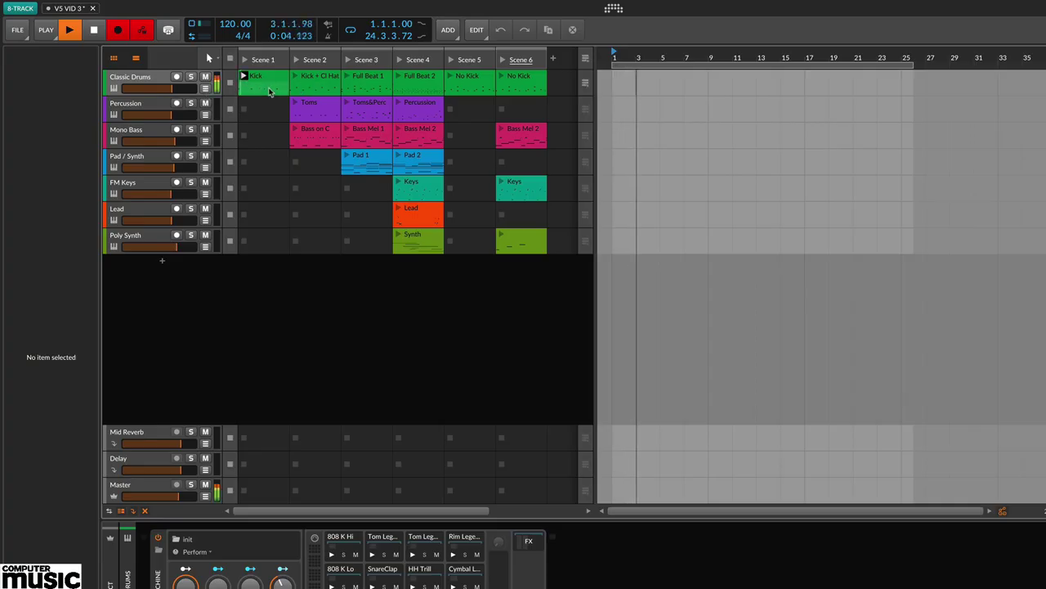
left_click(306, 62)
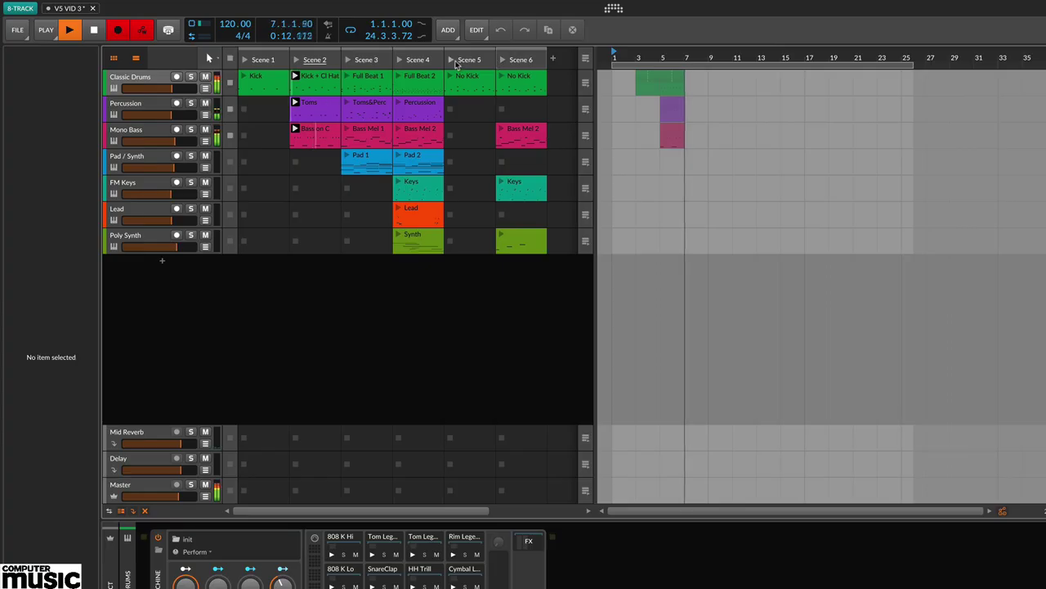
left_click(467, 60)
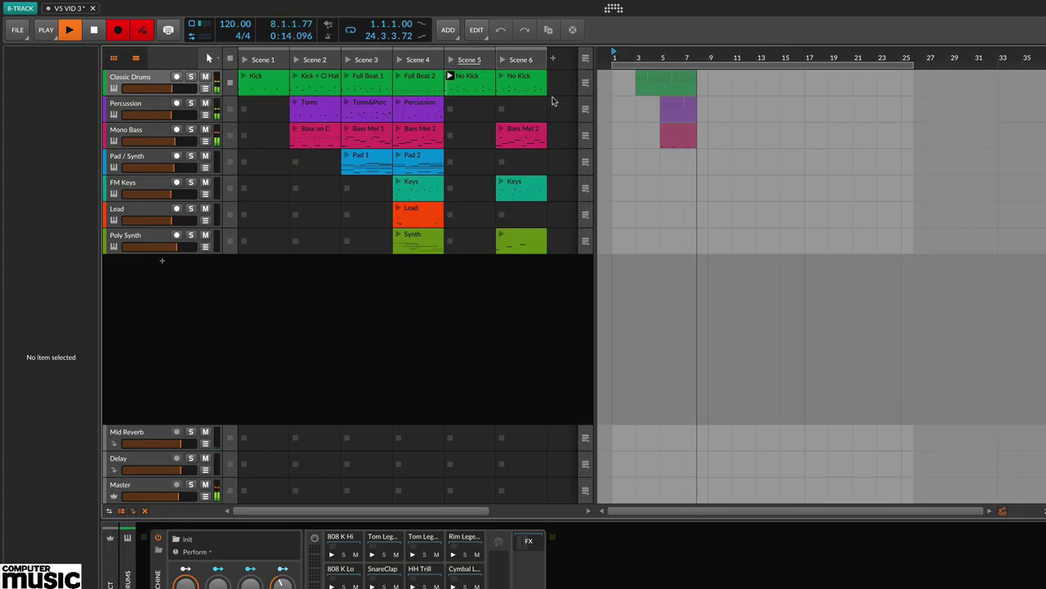
left_click(504, 63)
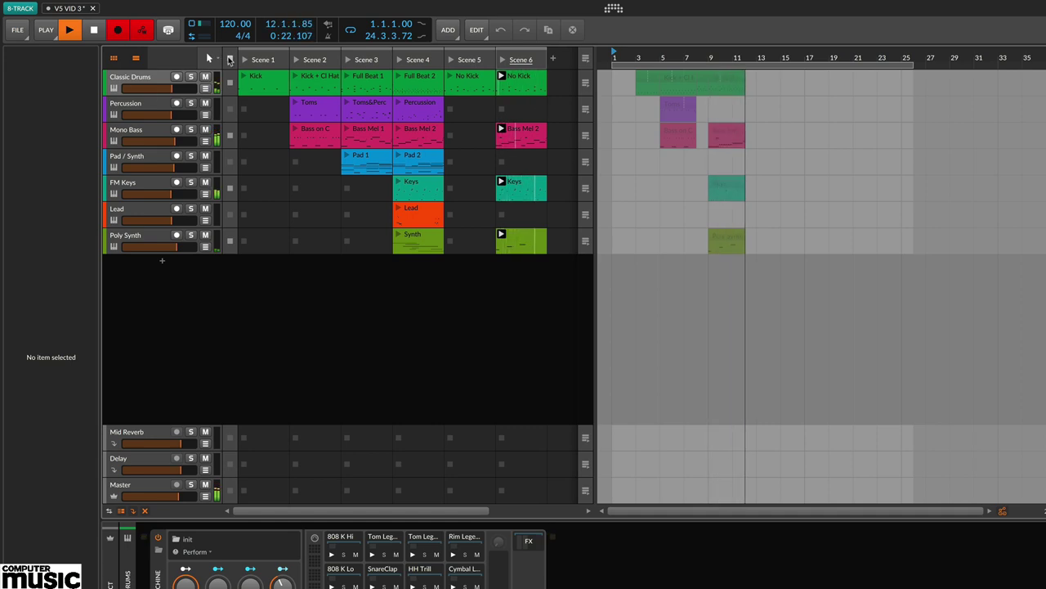
left_click(230, 60)
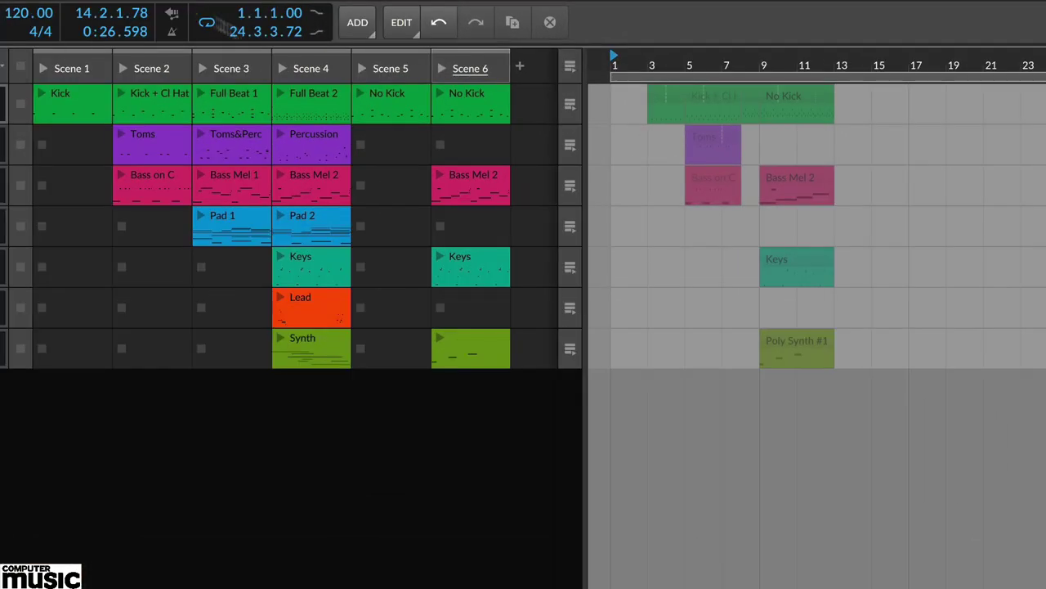
- Return all tracks to arranger playback and play the recorded arrangement from bar 3
left_click(566, 72)
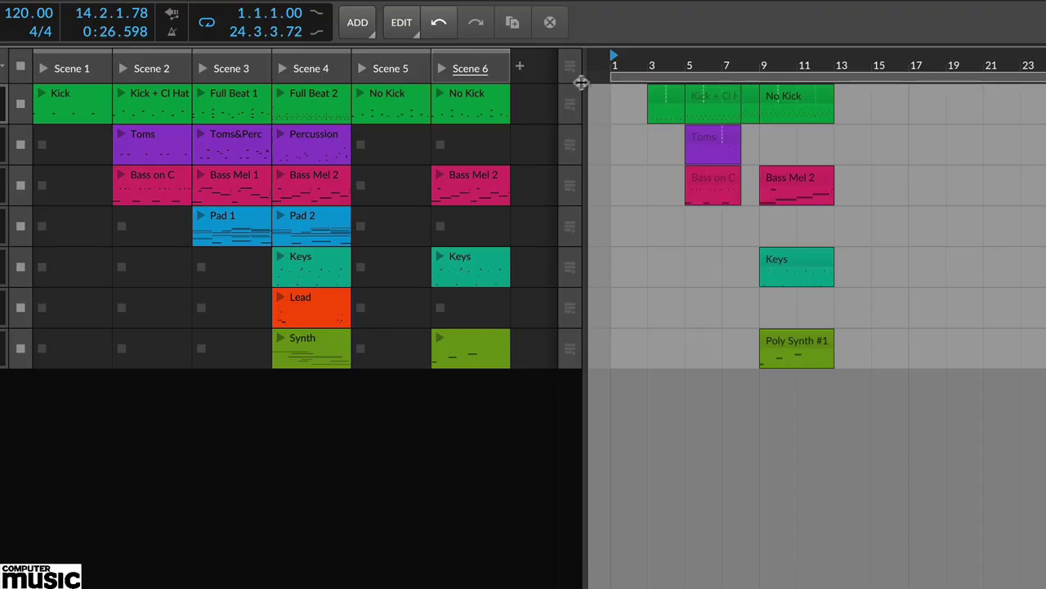
left_click(648, 62)
key("space")
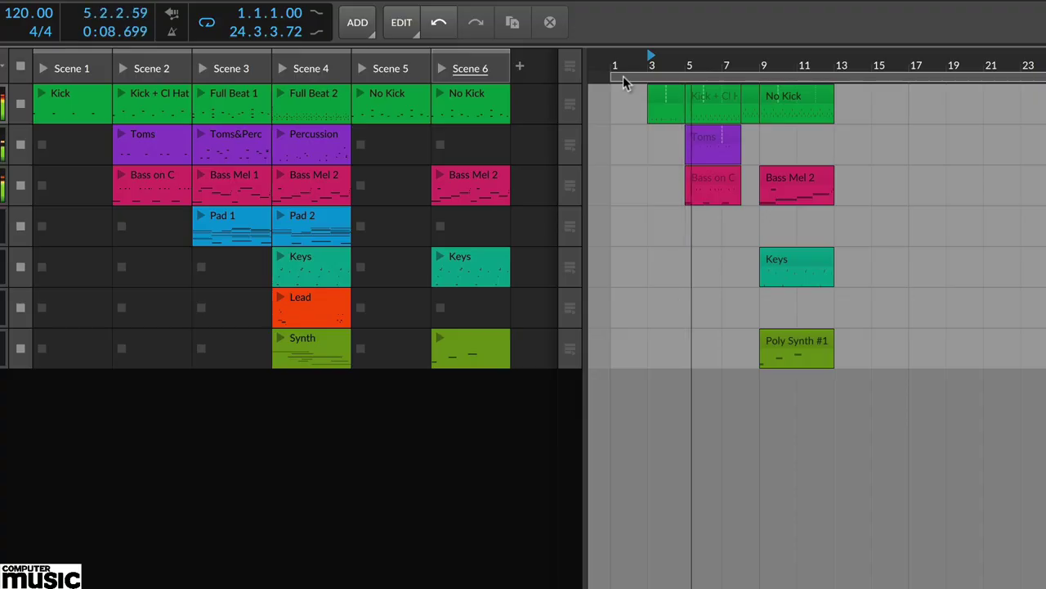
key("space")
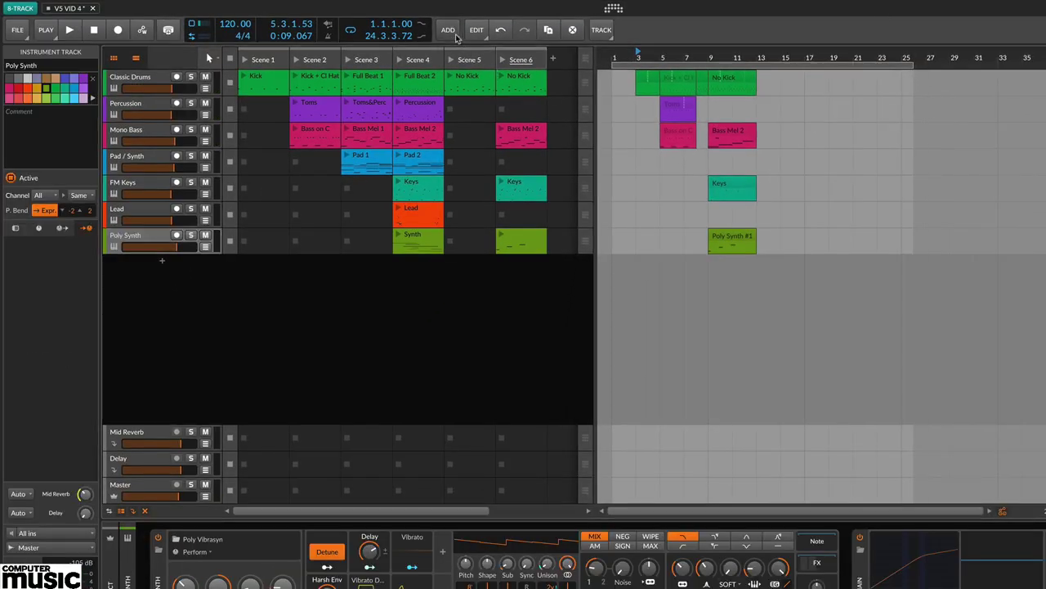
- Add an audio track, arm it for recording and set its input to Mono In
left_click(448, 30)
left_click(481, 69)
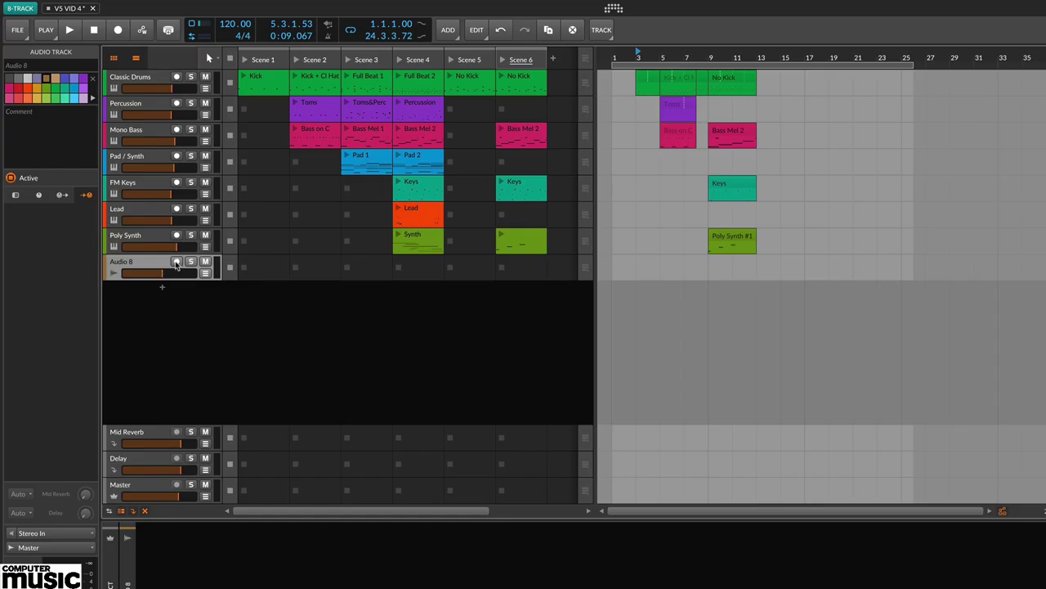
left_click(176, 262)
left_click(14, 537)
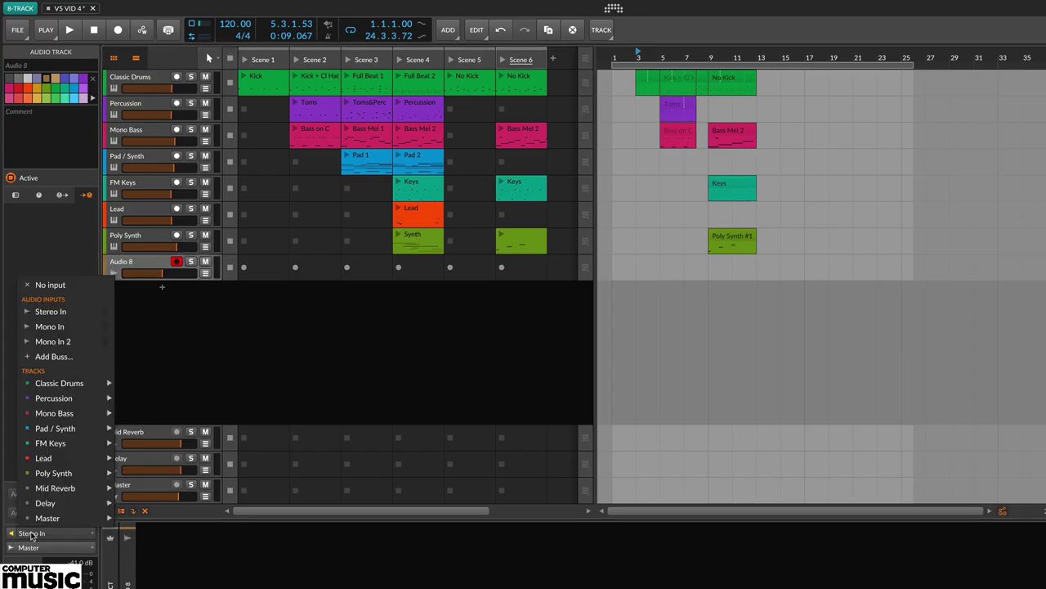
left_click(61, 335)
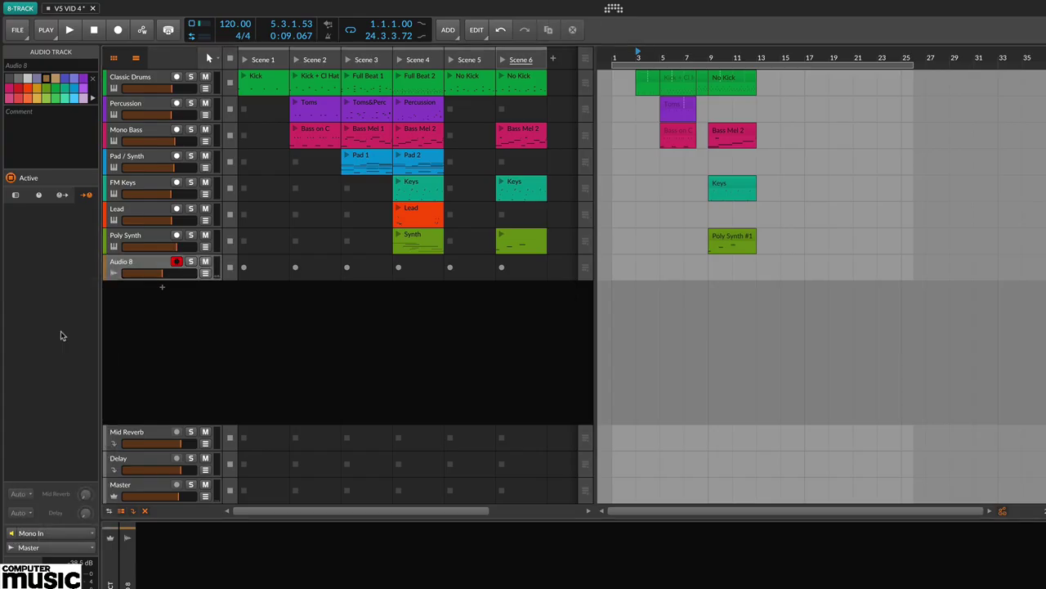
- Mute the new audio track and start recording its input into the arranger from bar 3
left_click(121, 31)
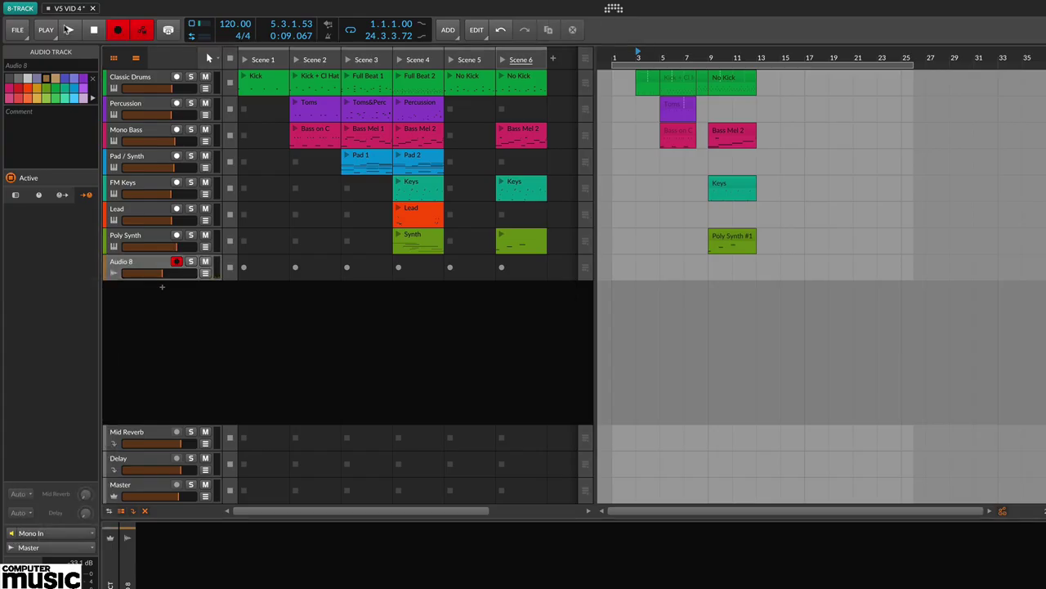
left_click(206, 262)
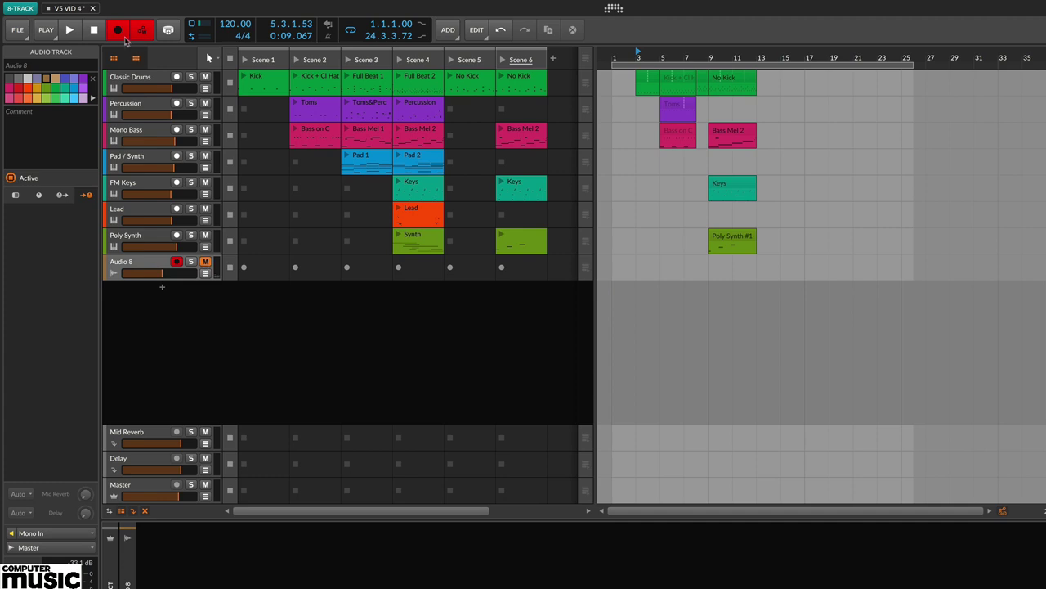
left_click(75, 31)
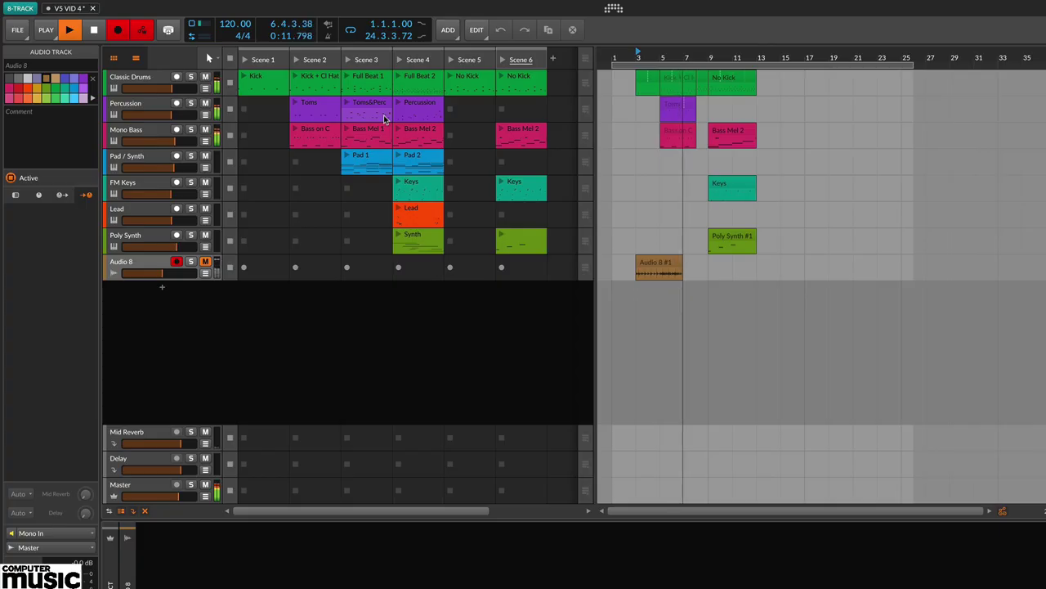
- Stop recording the audio input into the arranger
key("space")
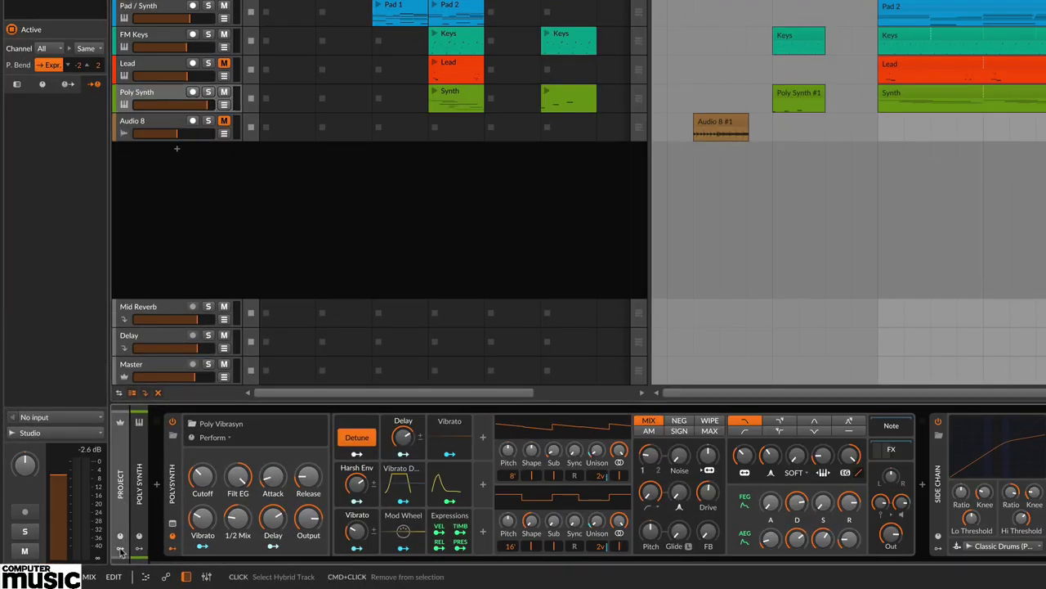
- Add an LFO modulator to the project-level modulators
left_click(120, 551)
left_click(140, 437)
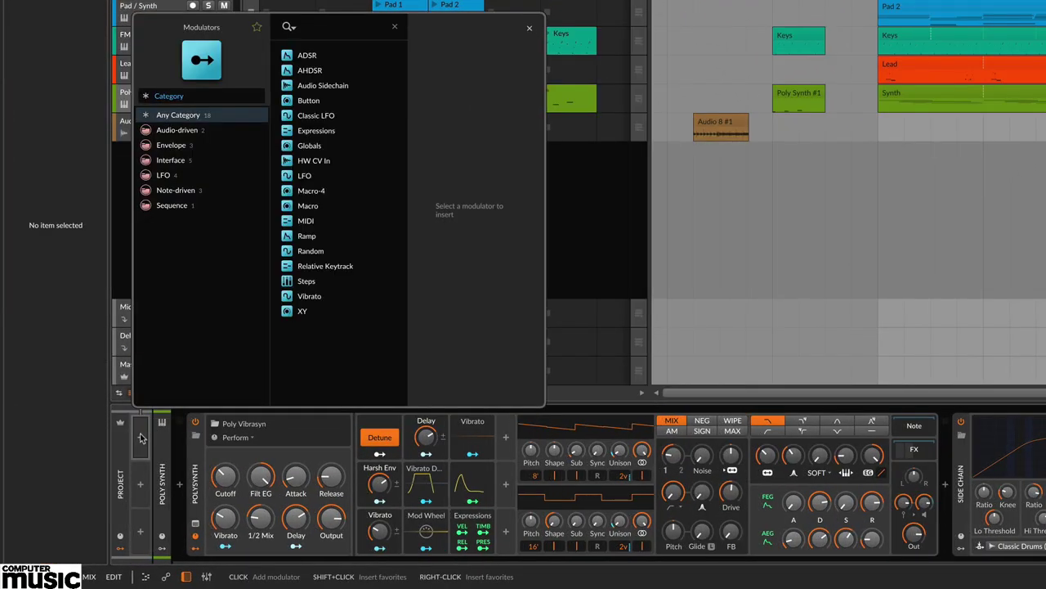
left_click(302, 175)
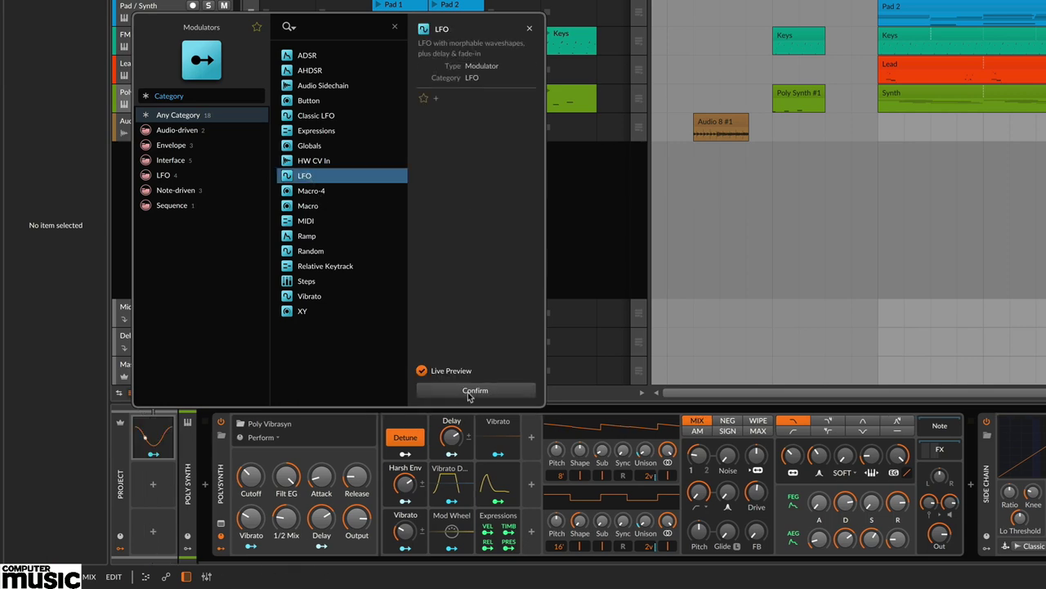
left_click(469, 389)
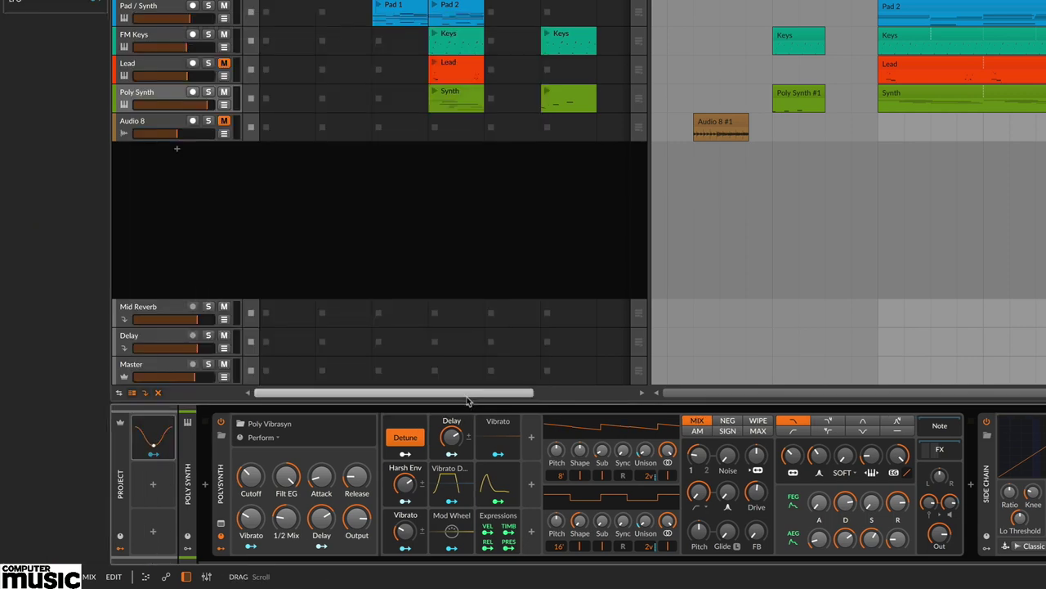
- Set the project LFO's timebase to Quarter note
left_click(164, 444)
left_click(251, 440)
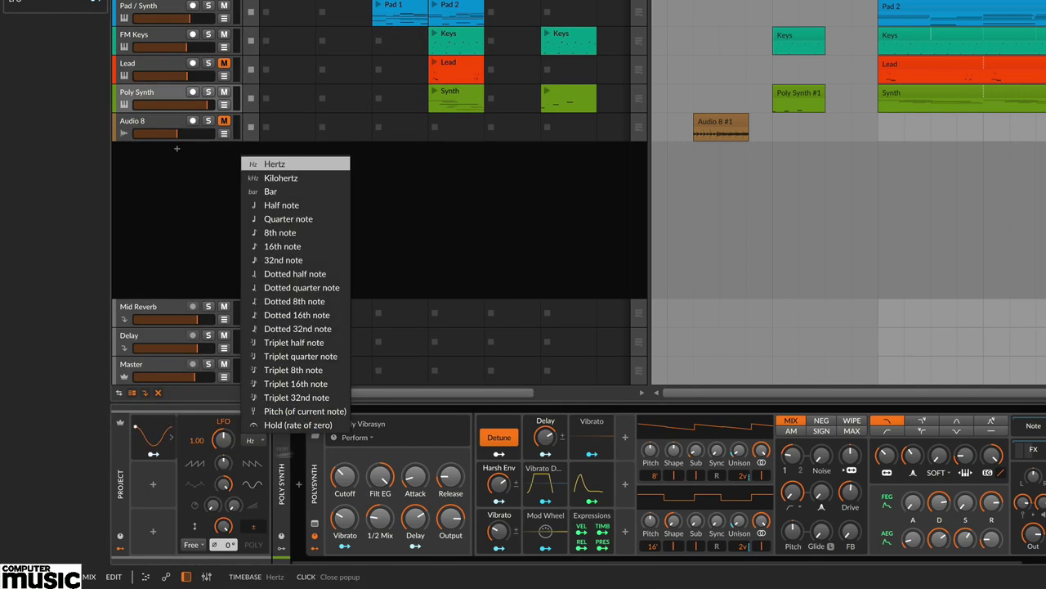
left_click(299, 222)
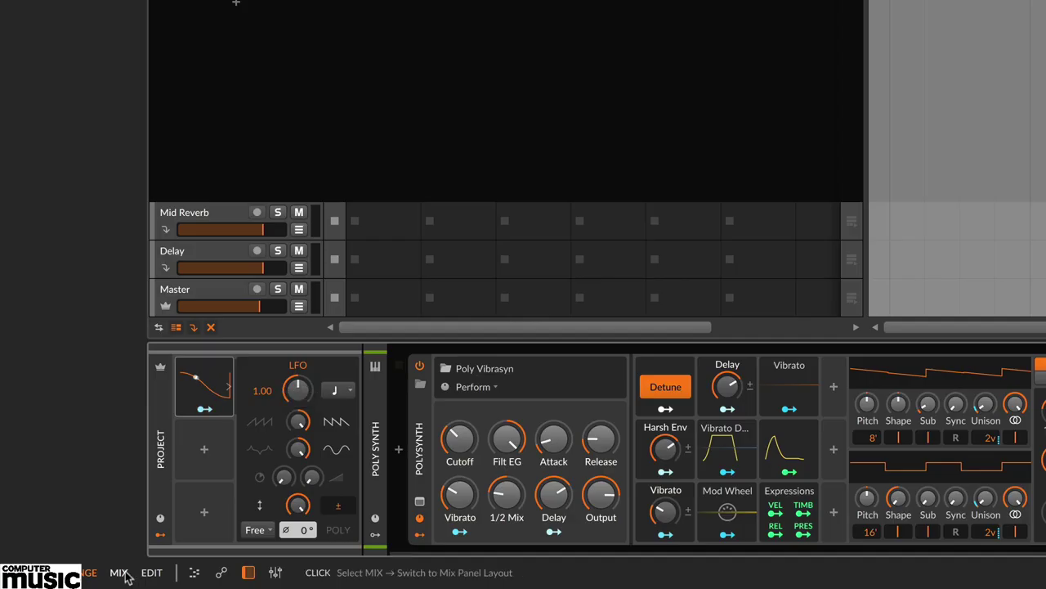
- In the Mix layout, modulate the Poly Synth track's pan with the project LFO by about 62% and start playback
left_click(125, 573)
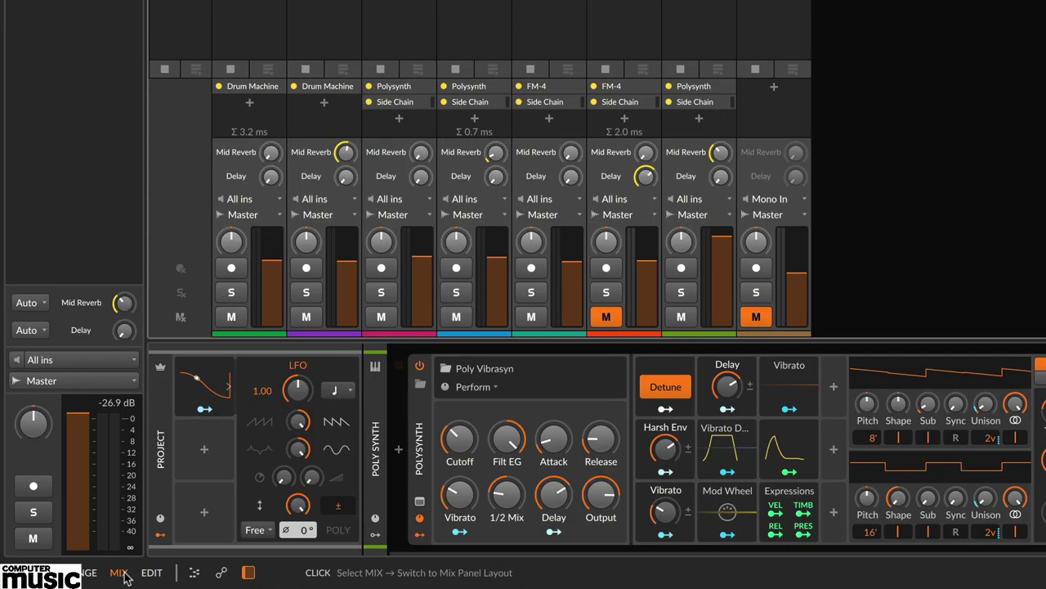
left_click(204, 411)
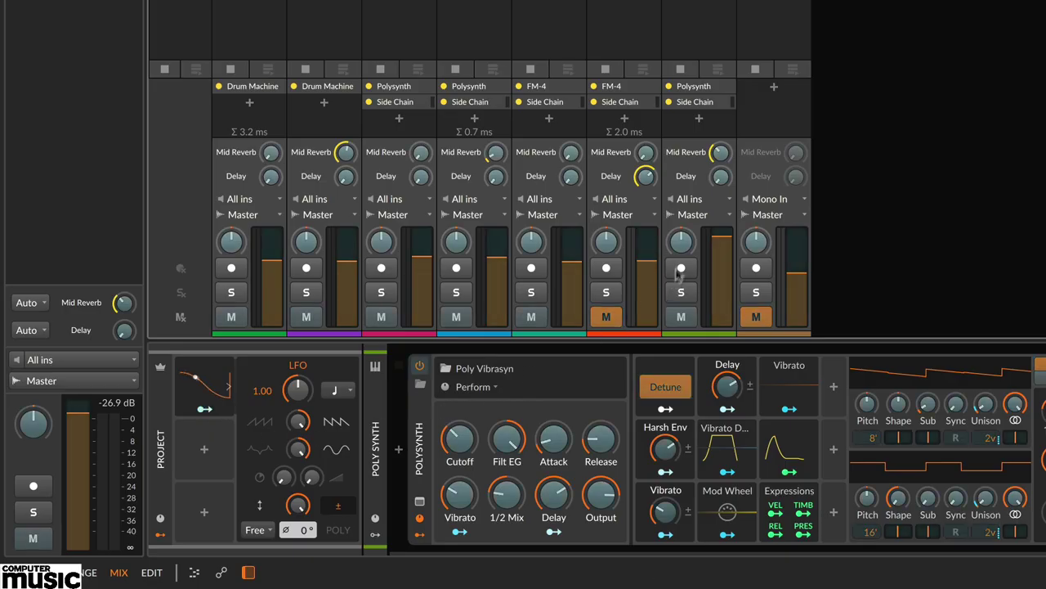
left_click_drag(685, 239, 685, 159)
left_click_drag(685, 239, 685, 295)
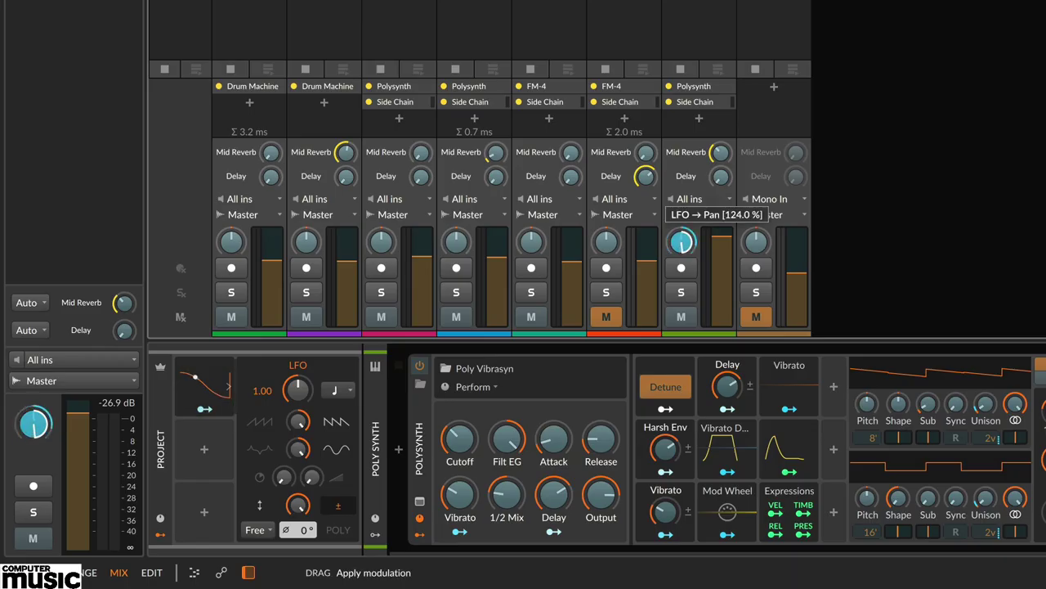
left_click_drag(685, 239, 685, 243)
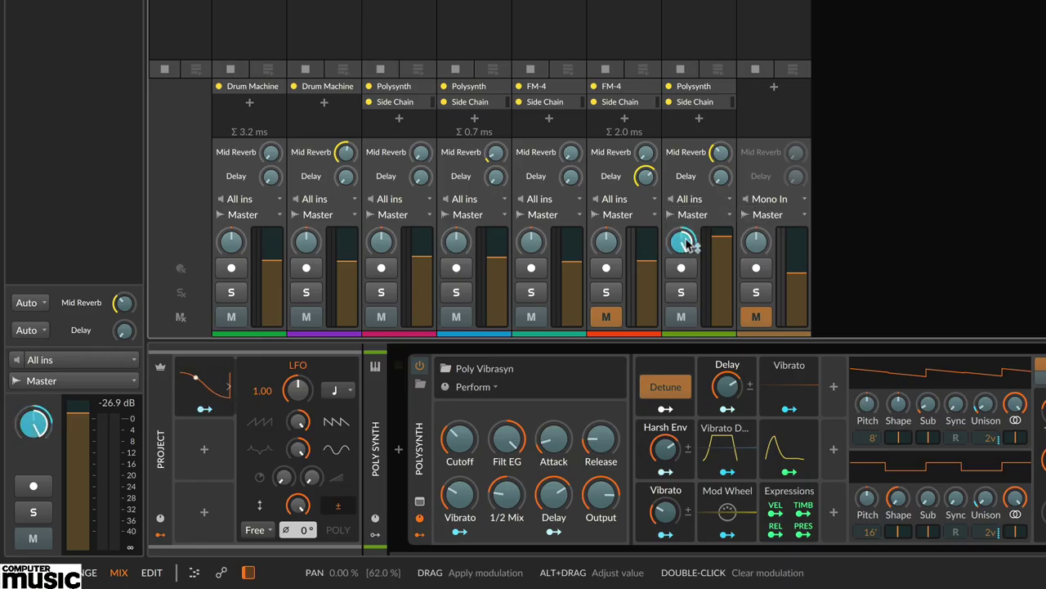
key("space")
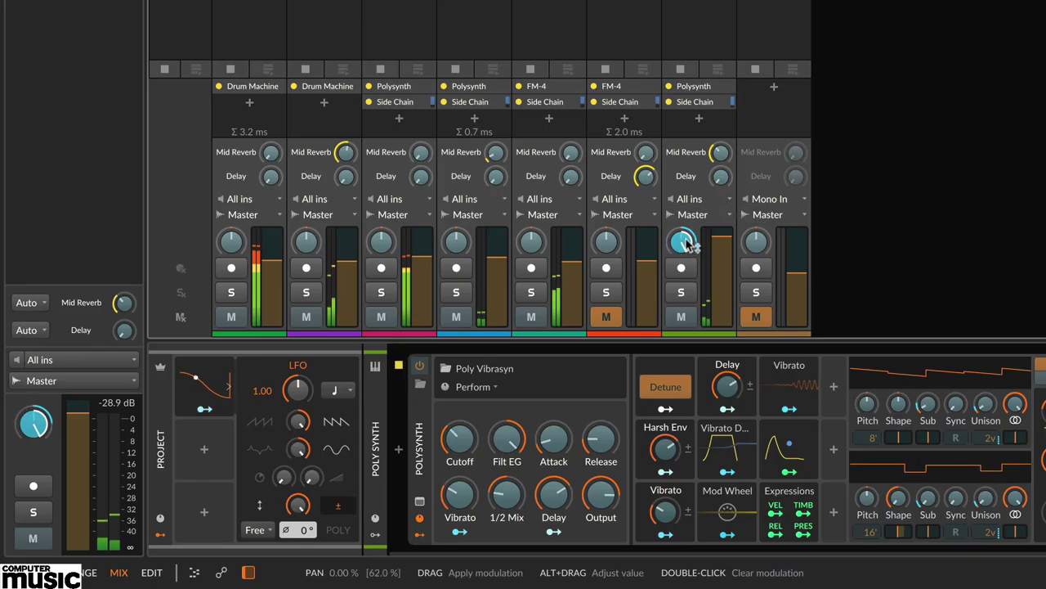